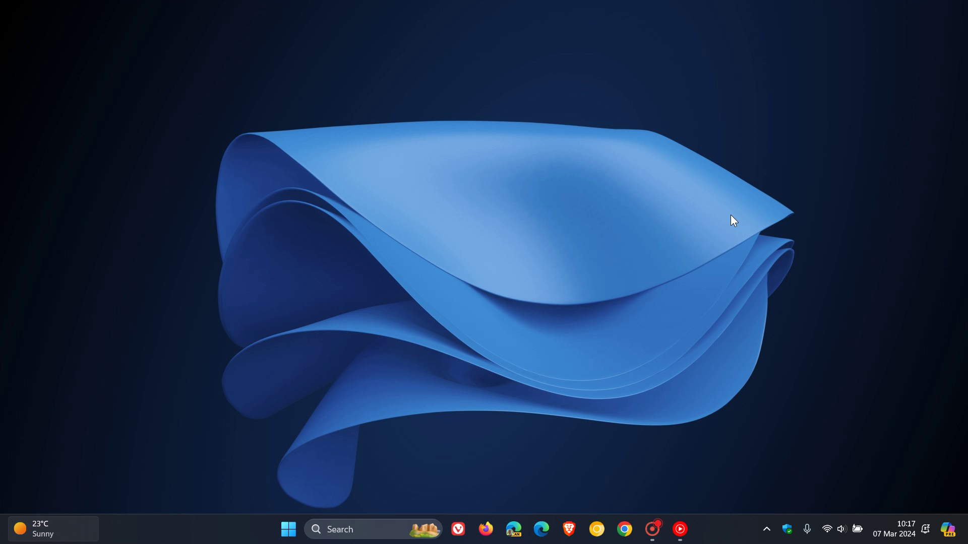
# Step: Launch Disk Cleanup from search, confirm the drive to start the scan, and centre its progress window
pyautogui.click(384, 530)
pyautogui.click(417, 104)
pyautogui.click(452, 286)
pyautogui.moveTo(242, 87); pyautogui.dragTo(536, 149)
# Step: Close Disk Cleanup and open Local Disk (C:) Properties from This PC in File Explorer
pyautogui.click(611, 157)
pyautogui.click(291, 533)
pyautogui.click(590, 486)
pyautogui.rightClick(191, 122)
pyautogui.click(246, 287)
pyautogui.moveTo(535, 166); pyautogui.dragTo(526, 159)
# Step: Open Details to browse C: storage usage in Settings: 101 GB used, 363 GB free
pyautogui.click(616, 359)
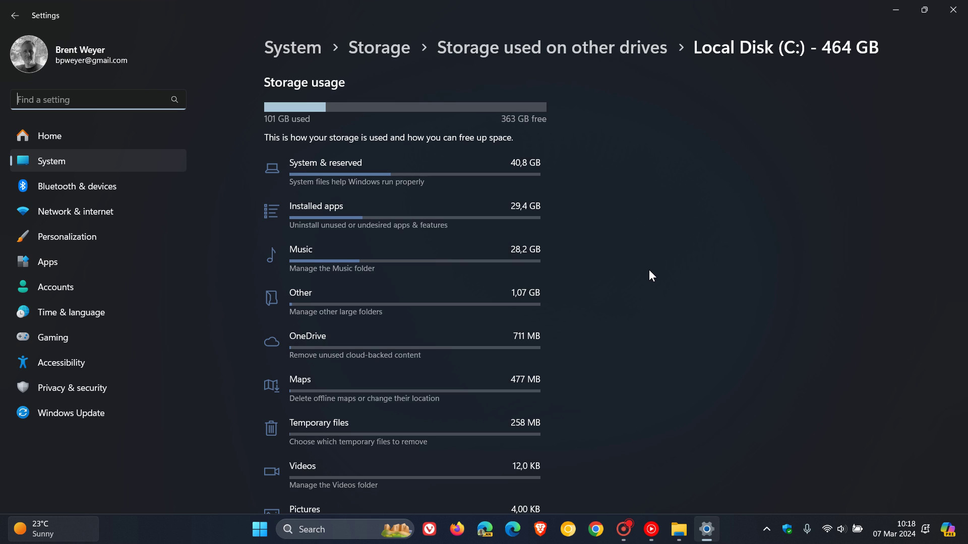
pyautogui.scroll(-3, 689, 197)
pyautogui.scroll(-3, 689, 197)
pyautogui.scroll(2, 684, 201)
pyautogui.scroll(3, 624, 197)
# Step: Put away Settings, the C: Properties and Explorer, then open Control Panel by searching 'co'
pyautogui.click(895, 11)
pyautogui.click(652, 152)
pyautogui.click(895, 11)
pyautogui.click(352, 528)
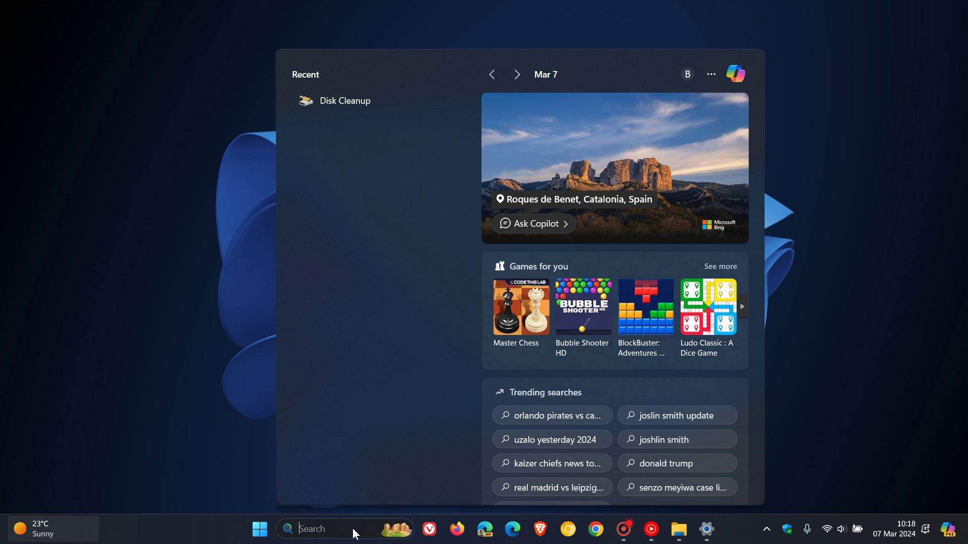
pyautogui.write('co')
pyautogui.click(385, 144)
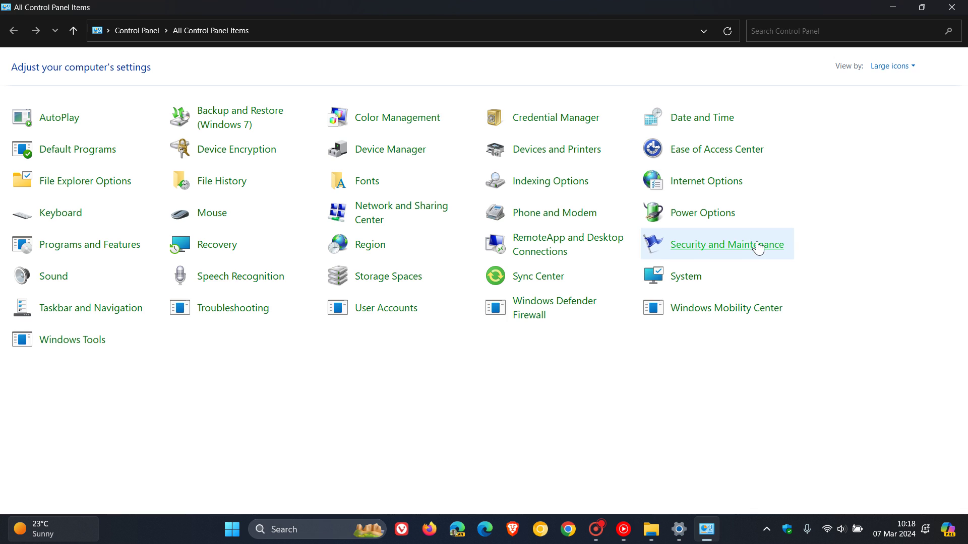
# Step: Switch the Control Panel view to Category and back to Large icons
pyautogui.click(892, 66)
pyautogui.click(893, 80)
pyautogui.click(670, 66)
pyautogui.click(710, 102)
# Step: Launch Disk Cleanup from Windows Tools, then exit it and close Windows Tools
pyautogui.click(79, 346)
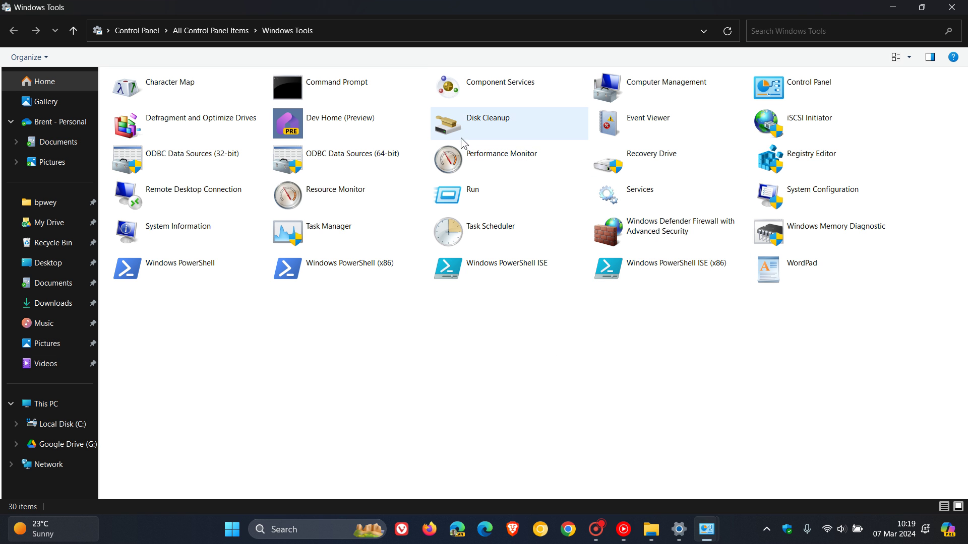
pyautogui.doubleClick(477, 121)
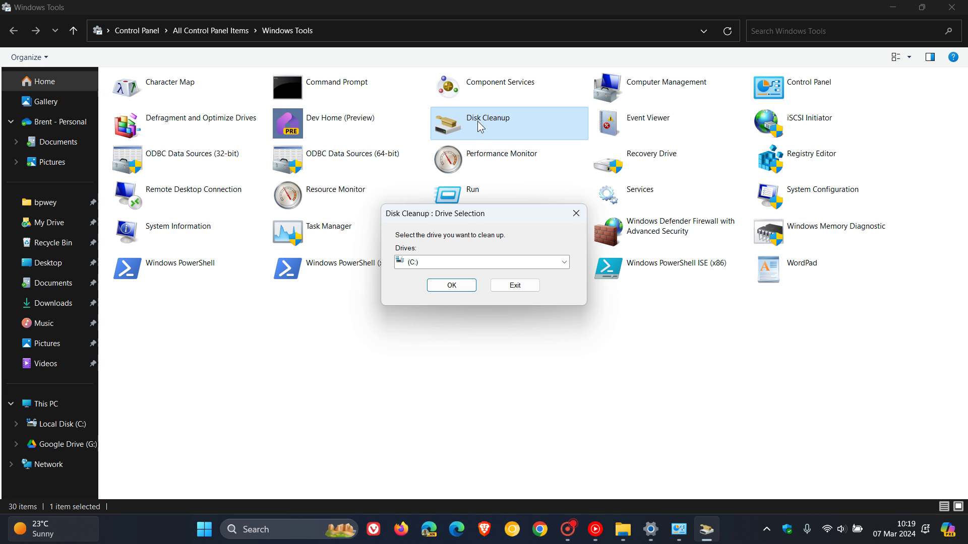
pyautogui.click(576, 216)
pyautogui.click(892, 9)
pyautogui.click(320, 532)
# Step: Dismiss the Windows search flyout, leaving the empty desktop
pyautogui.click(810, 169)
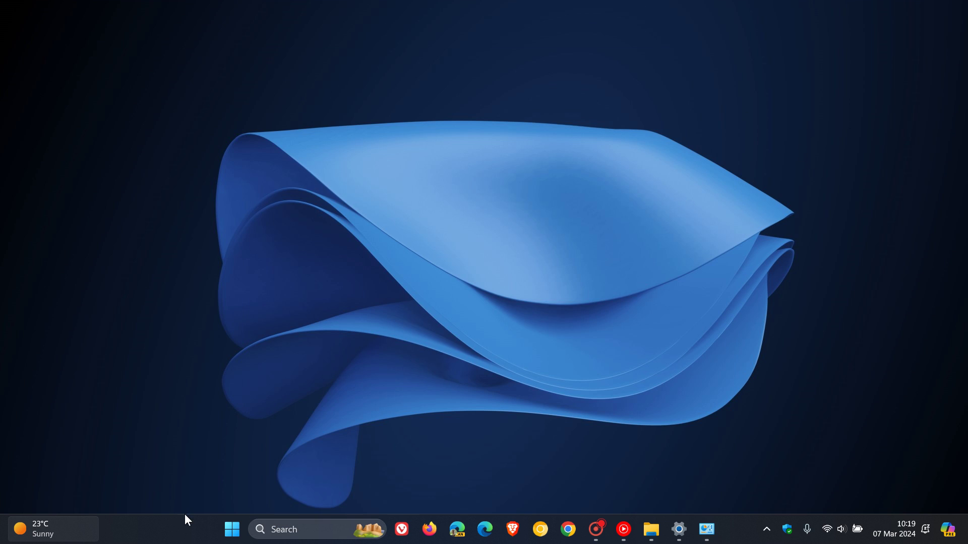